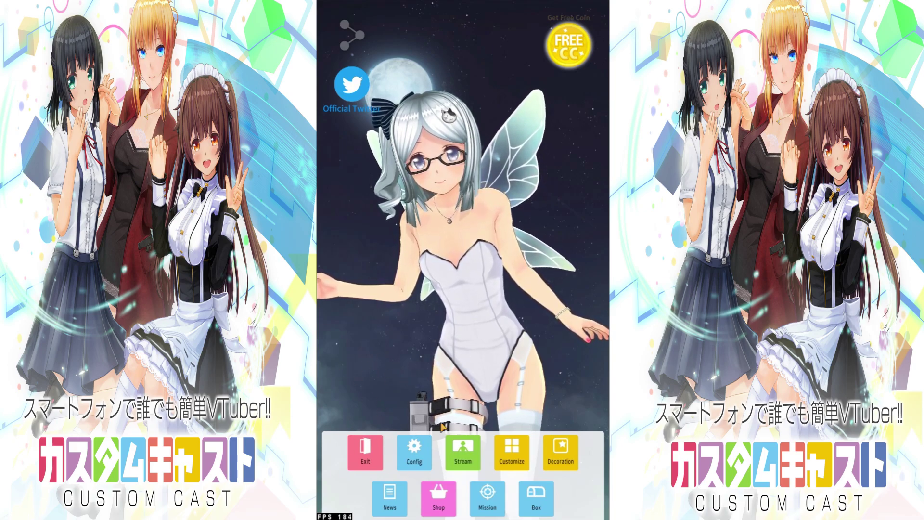
Cancel the exit by answering No, and bring up the Config menu instead.
left_click(371, 442)
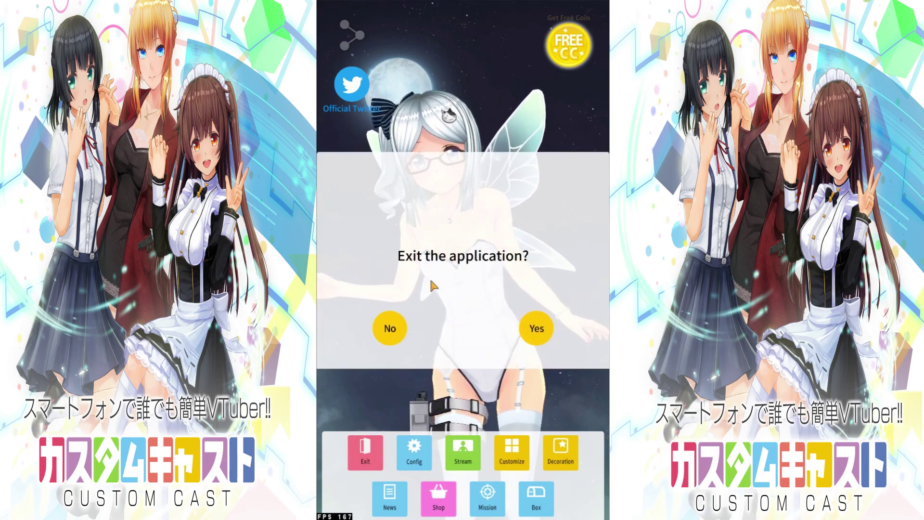
left_click(393, 328)
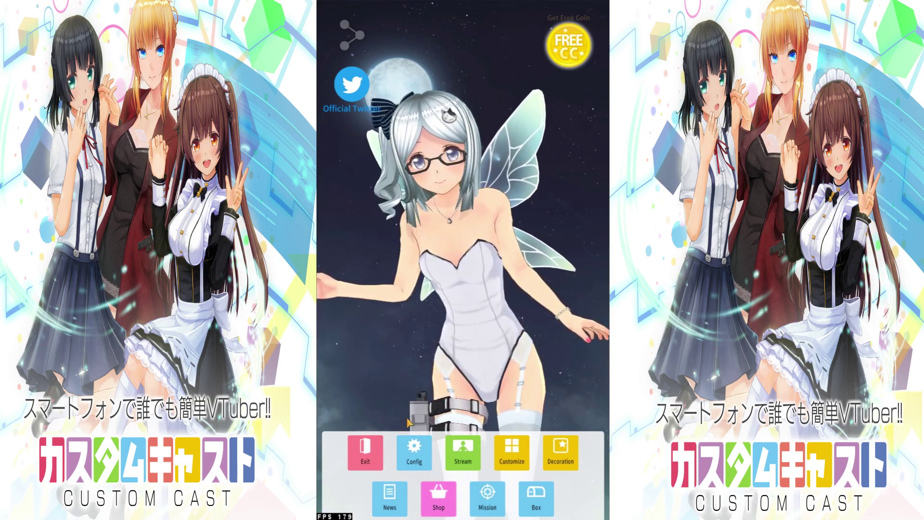
left_click(417, 455)
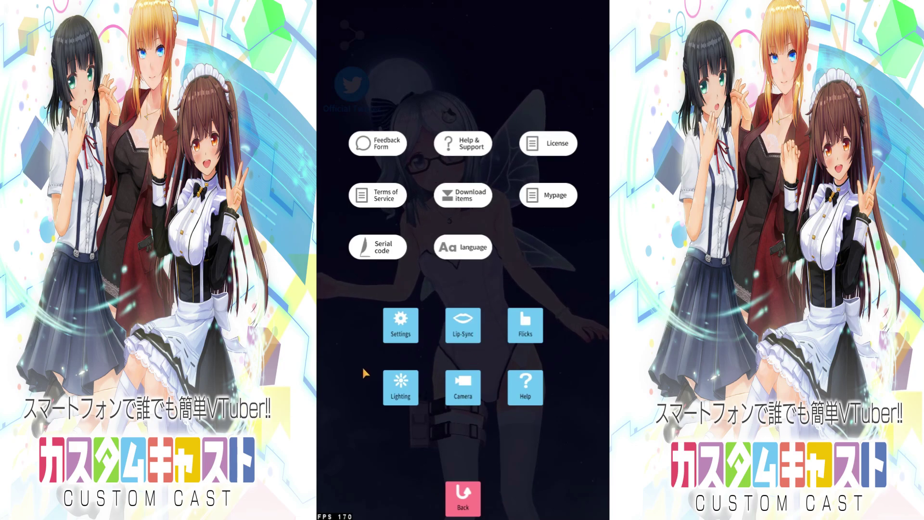
Review the graphics settings, leaving the quality on High.
left_click(401, 325)
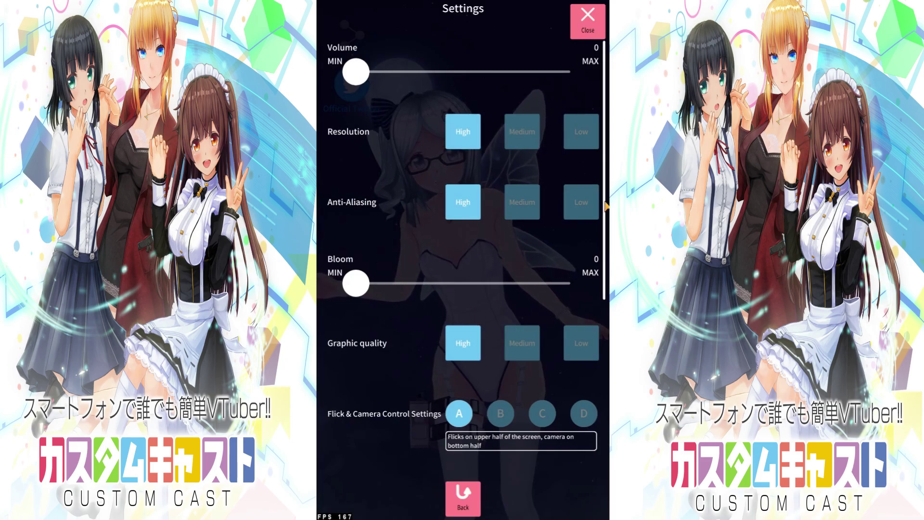
scroll(499, 212, "down", 5)
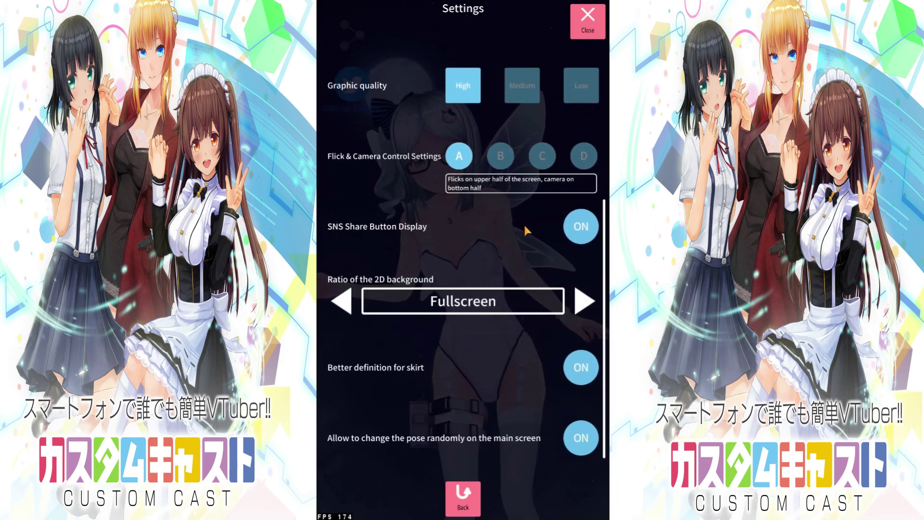
left_click_drag(607, 260, 601, 114)
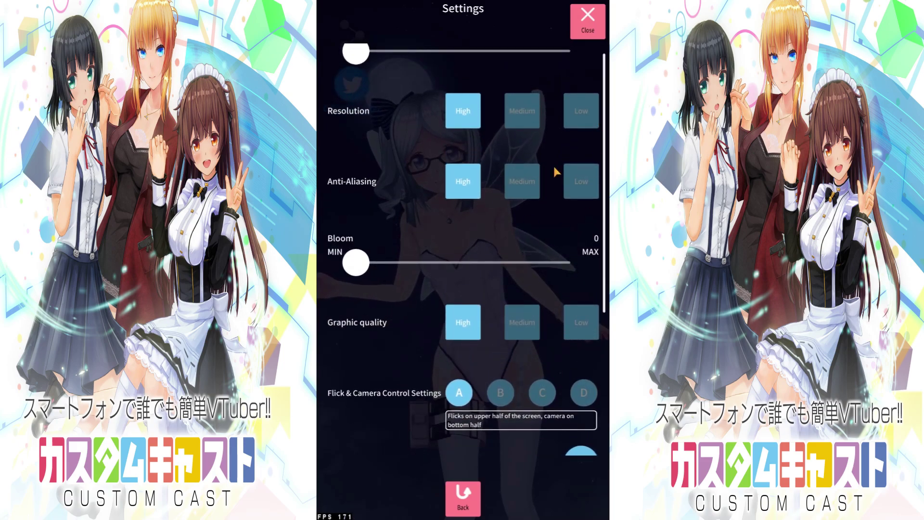
scroll(481, 217, "down", 5)
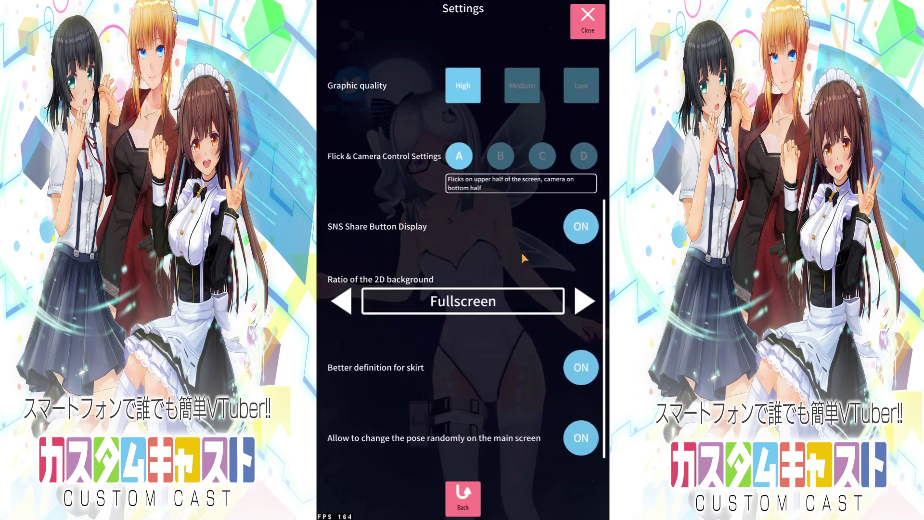
scroll(511, 267, "up", 5)
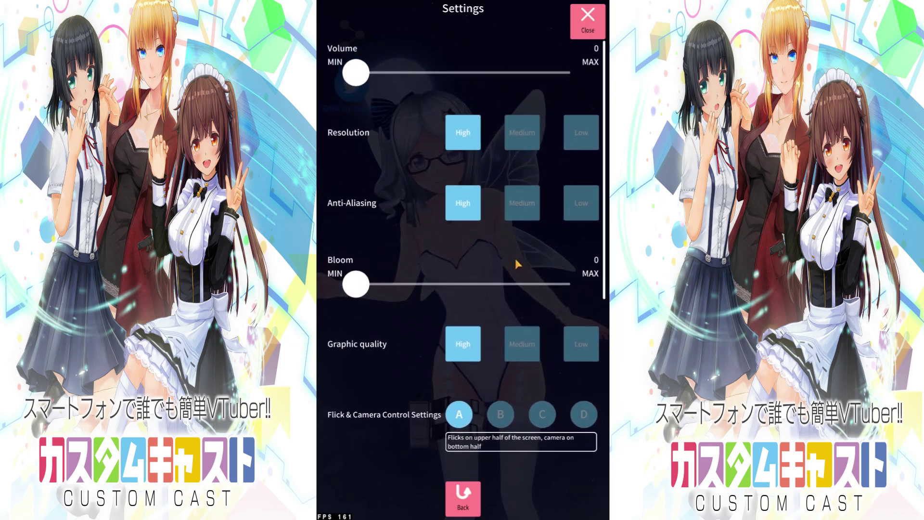
scroll(536, 254, "down", 4)
scroll(536, 256, "down", 2)
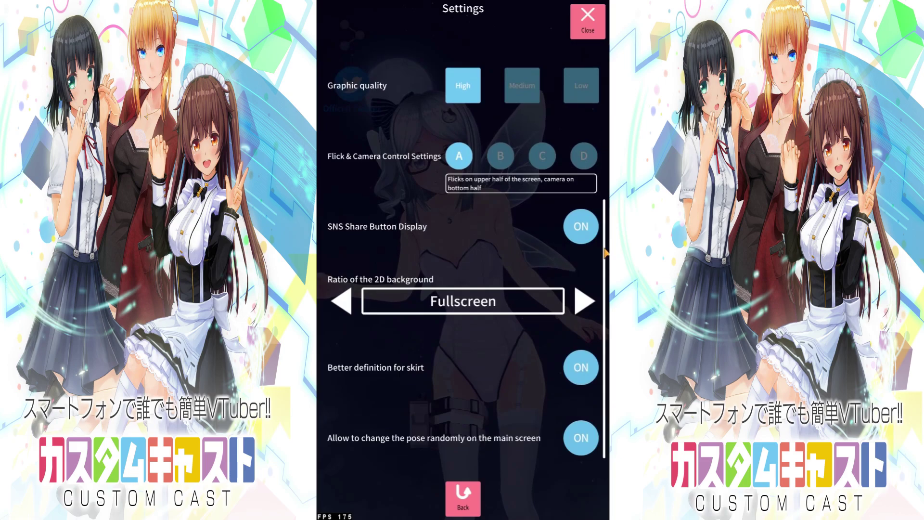
scroll(606, 255, "up", 1)
scroll(607, 259, "up", 3)
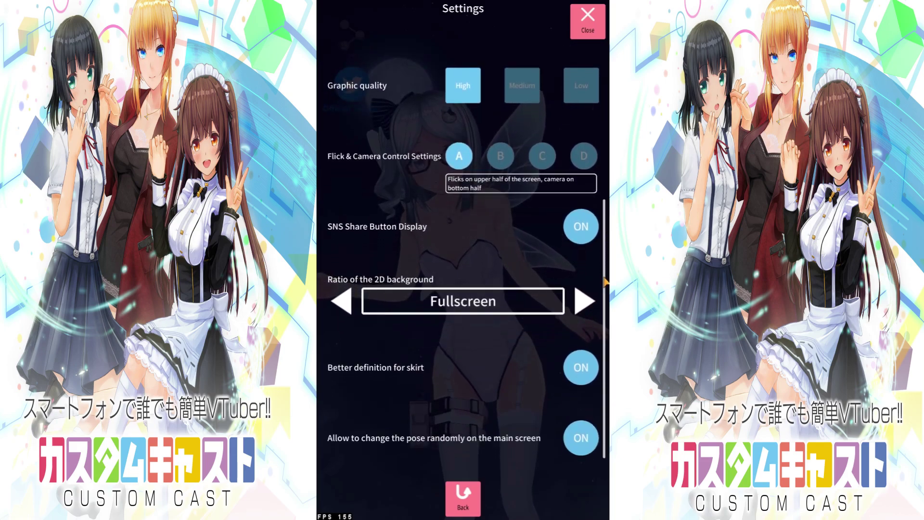
scroll(606, 212, "up", 5)
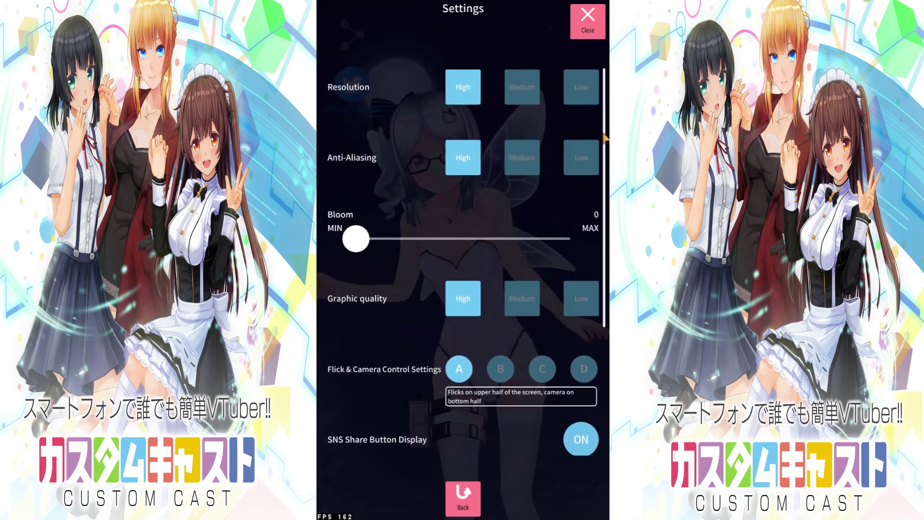
Raise the Bloom strength, then return it to its minimum of 0 and close Settings.
mouse_move(357, 289)
left_mouse_down()
mouse_move(527, 289)
mouse_move(355, 289)
left_mouse_up()
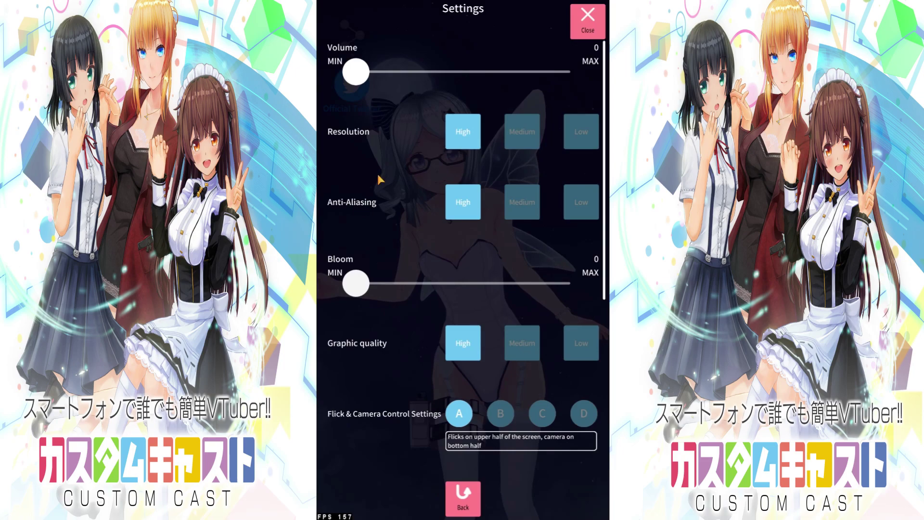
left_click_drag(415, 287, 357, 288)
scroll(496, 252, "down", 3)
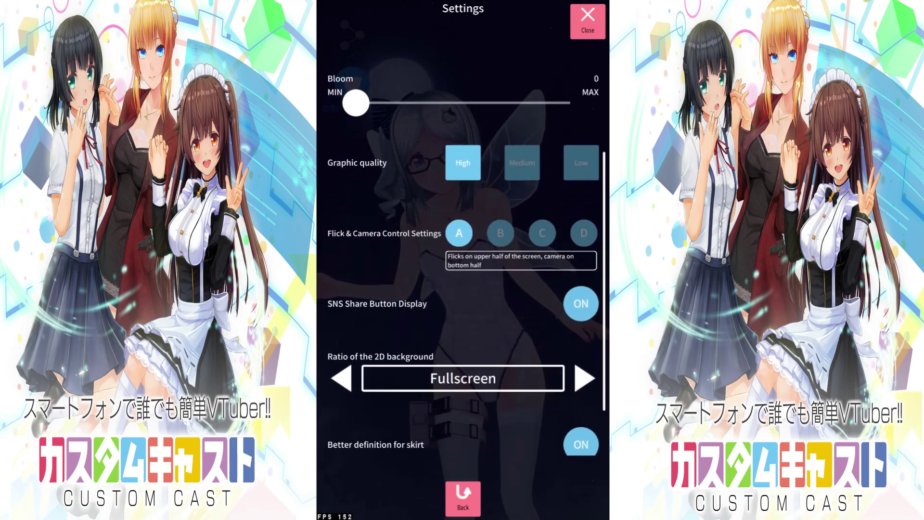
left_click(588, 20)
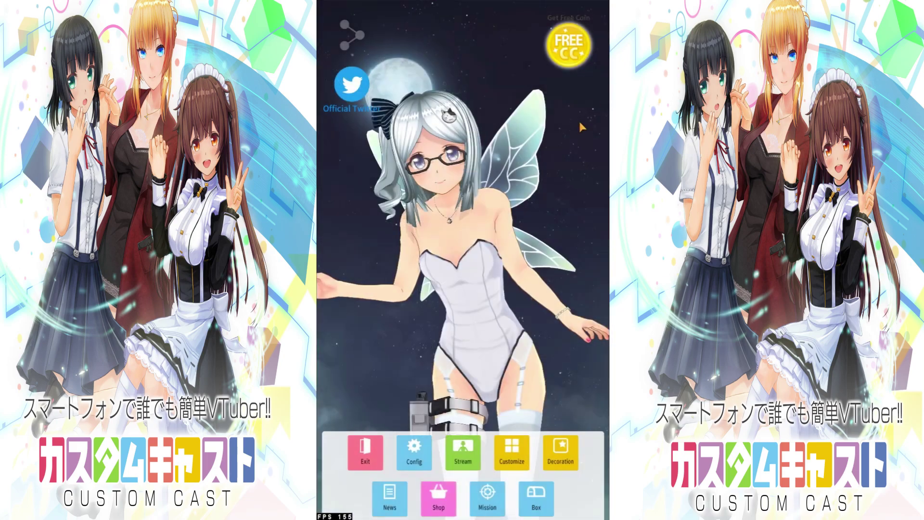
left_click(400, 464)
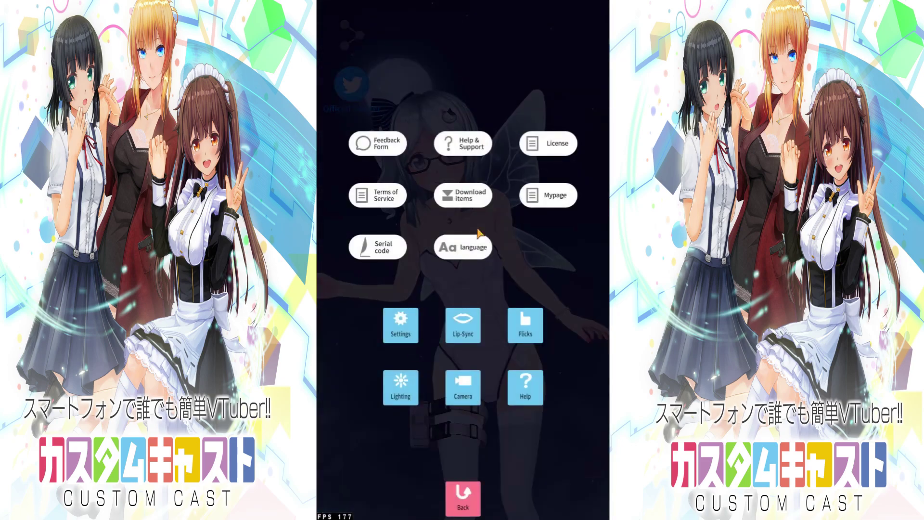
left_click(464, 327)
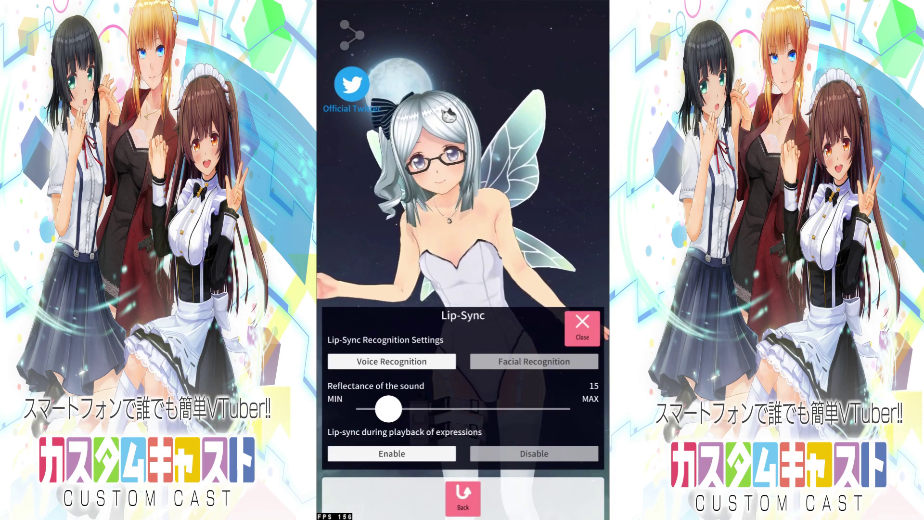
left_click(519, 367)
left_click(423, 362)
left_click(495, 362)
left_click(395, 362)
left_click(512, 366)
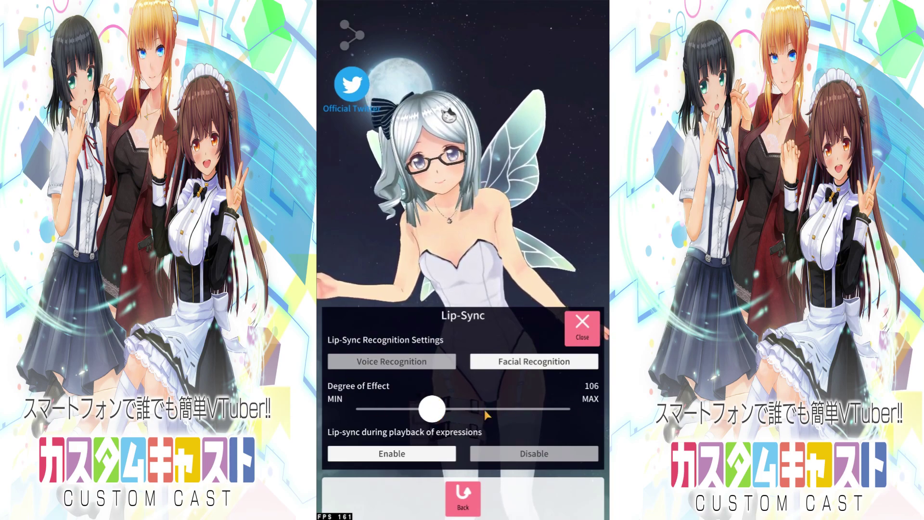
left_click(424, 362)
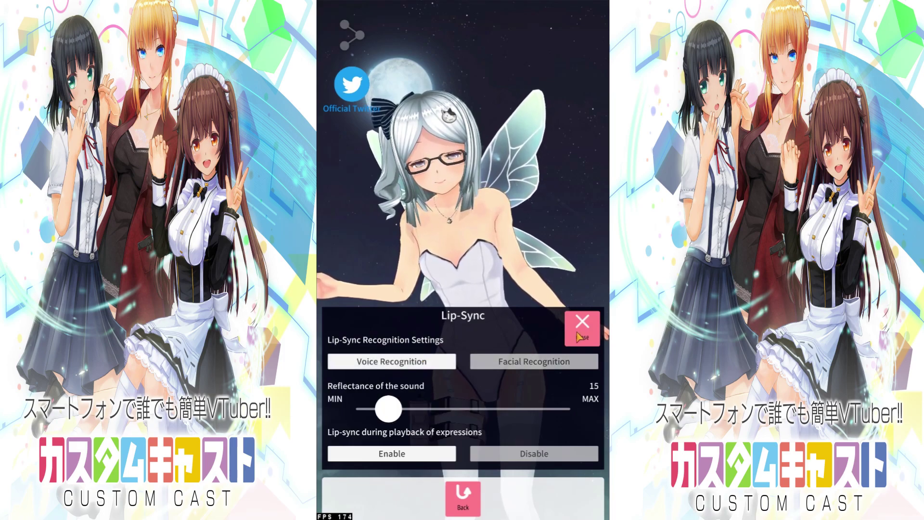
left_click(463, 496)
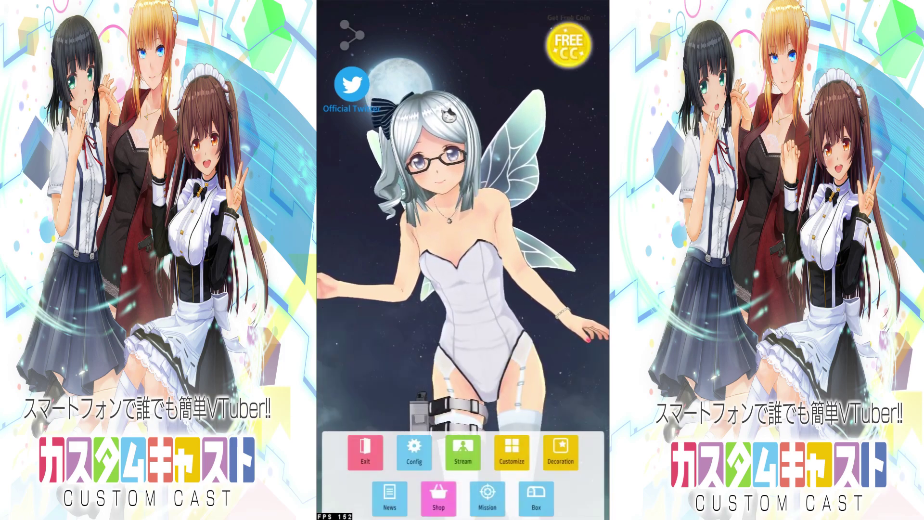
In Config > Flicks, clear the lower-left flick slot and reassign Lagh: Normal.
left_click(402, 443)
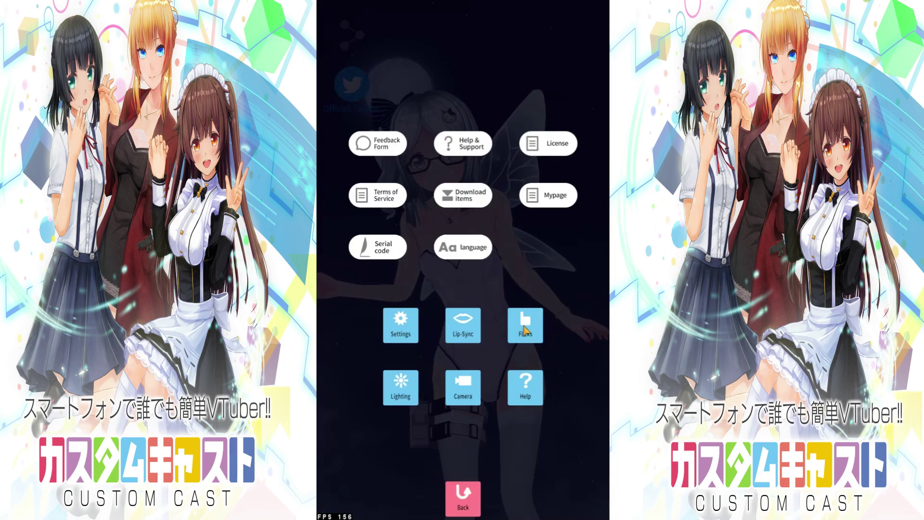
left_click(525, 326)
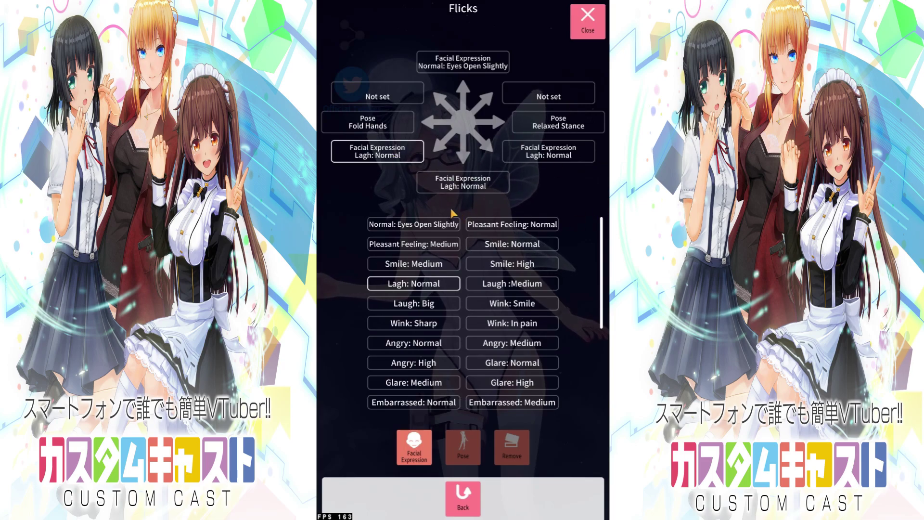
left_click(517, 447)
left_click(430, 447)
Assign Pose Relaxed Stance to the lower-left slot, remove it, then select the downward slot.
left_click(465, 436)
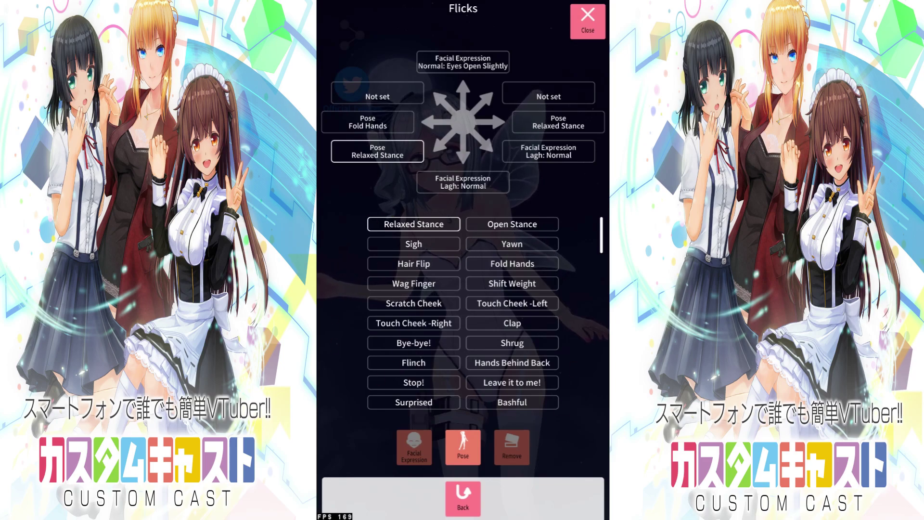
left_click(523, 457)
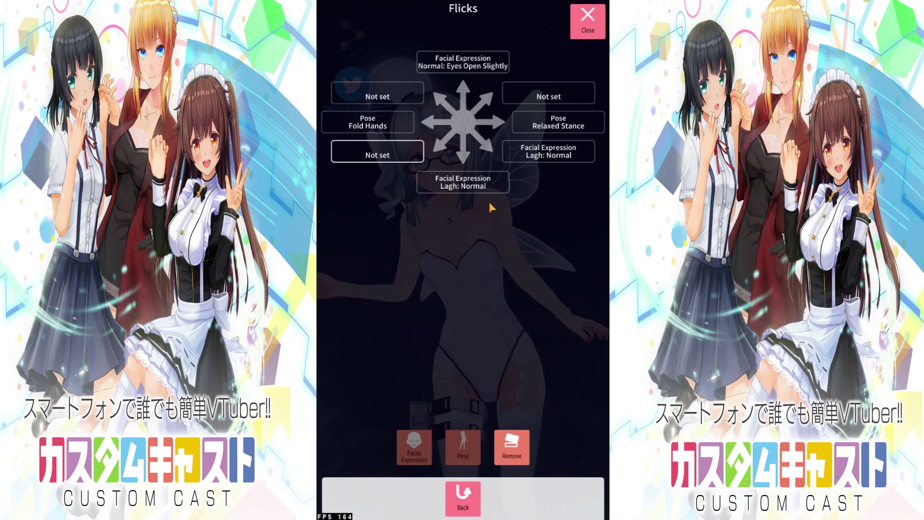
left_click(473, 185)
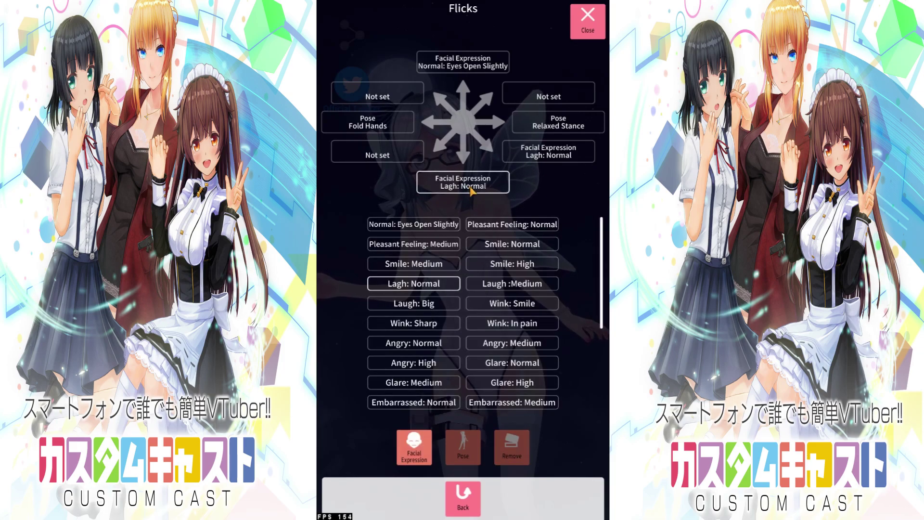
left_click(376, 150)
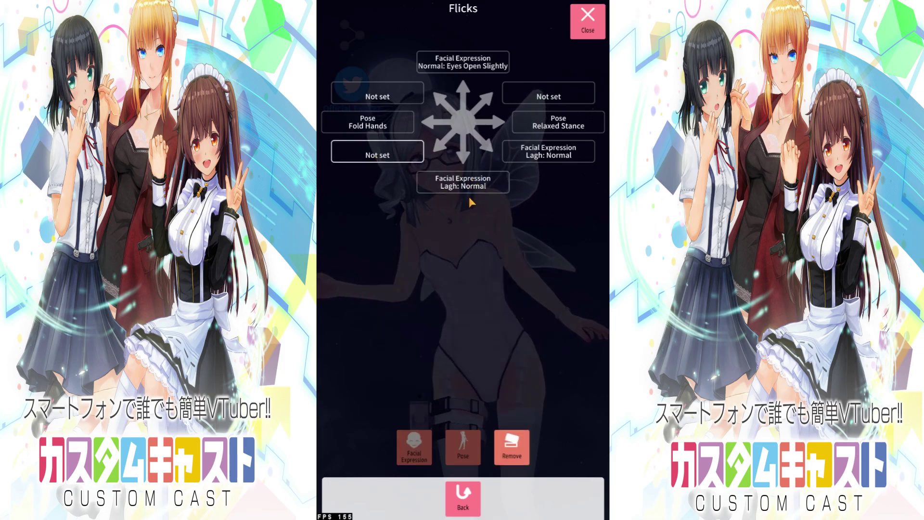